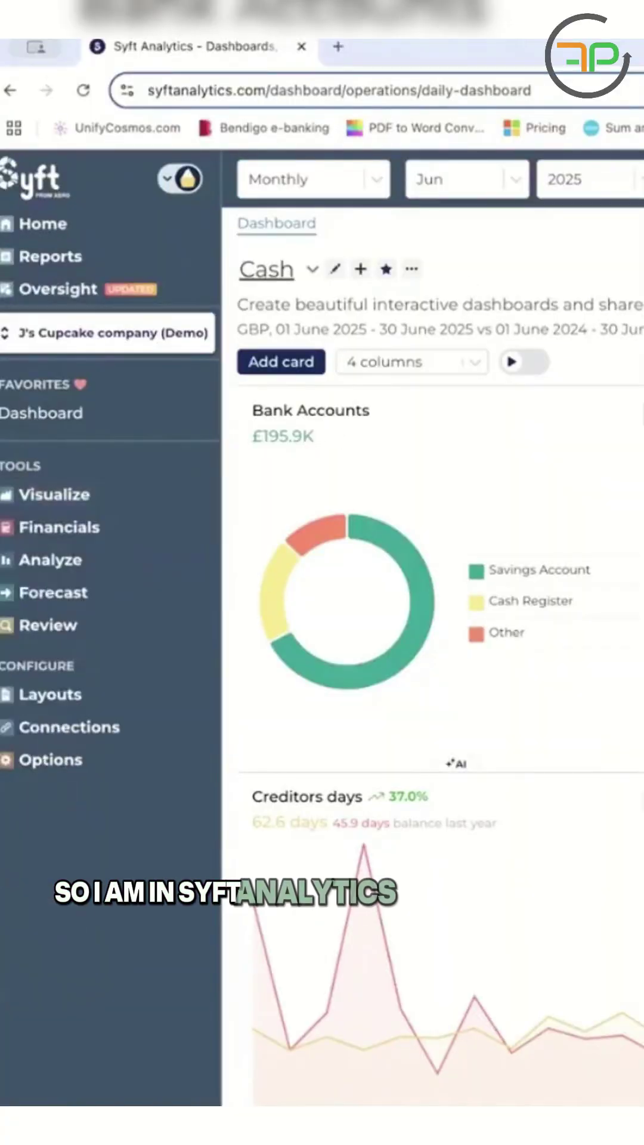
Step: Open the Suspense check's account configuration under Review > Accounts
{"action": "left_click", "coordinate": [49, 625]}
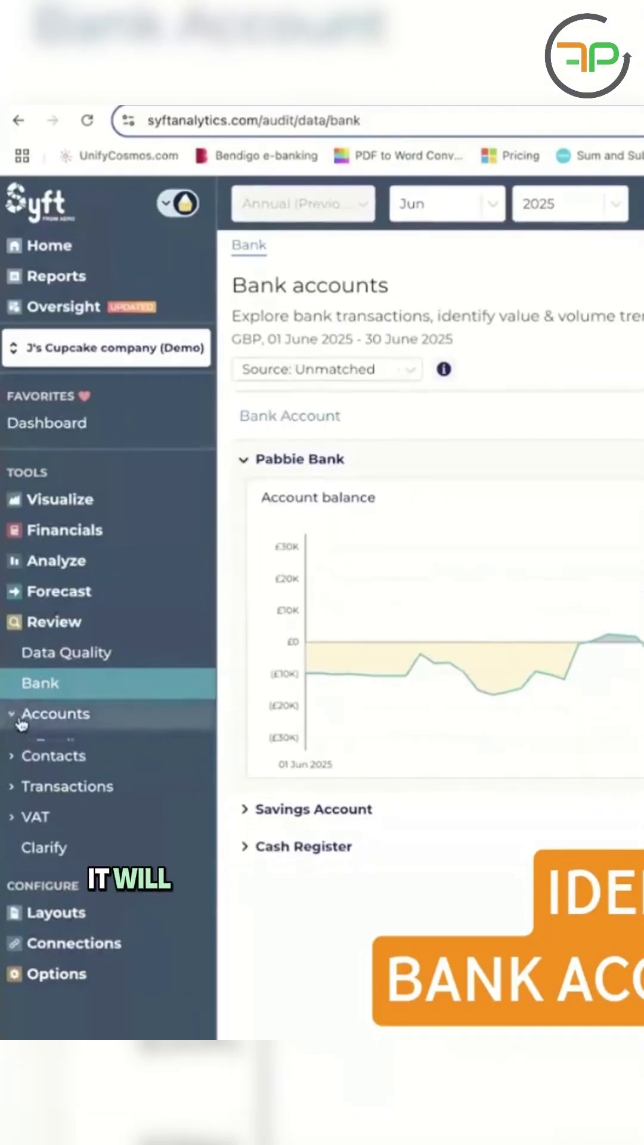
{"action": "left_click", "coordinate": [26, 716]}
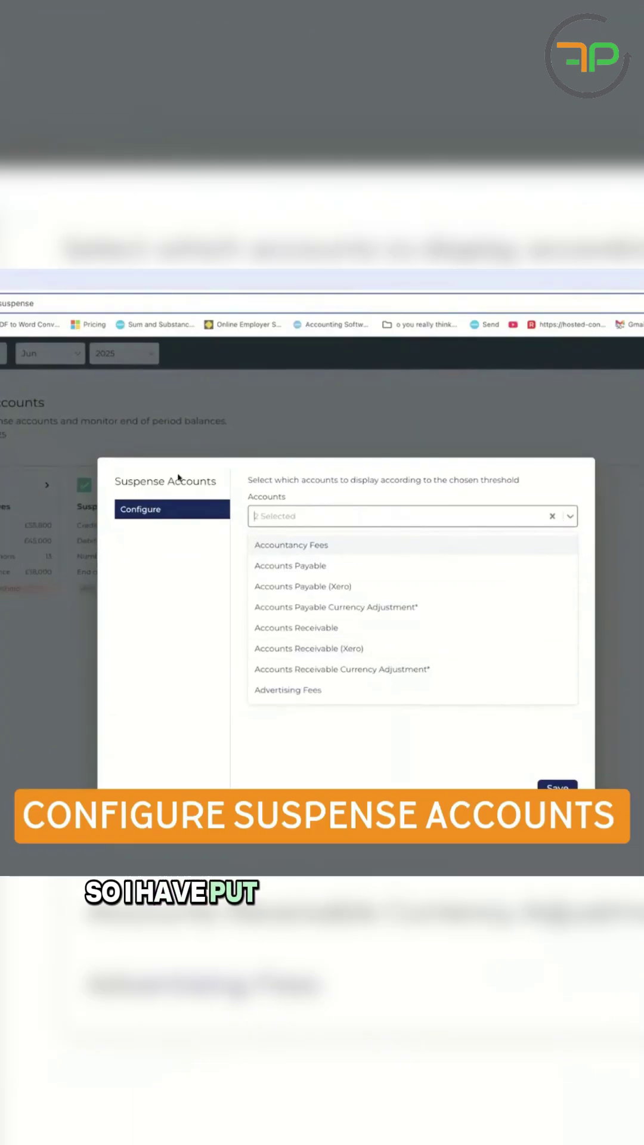
Step: Close the Suspense account choices and show the multi-assigned customers list
{"action": "left_click", "coordinate": [26, 629]}
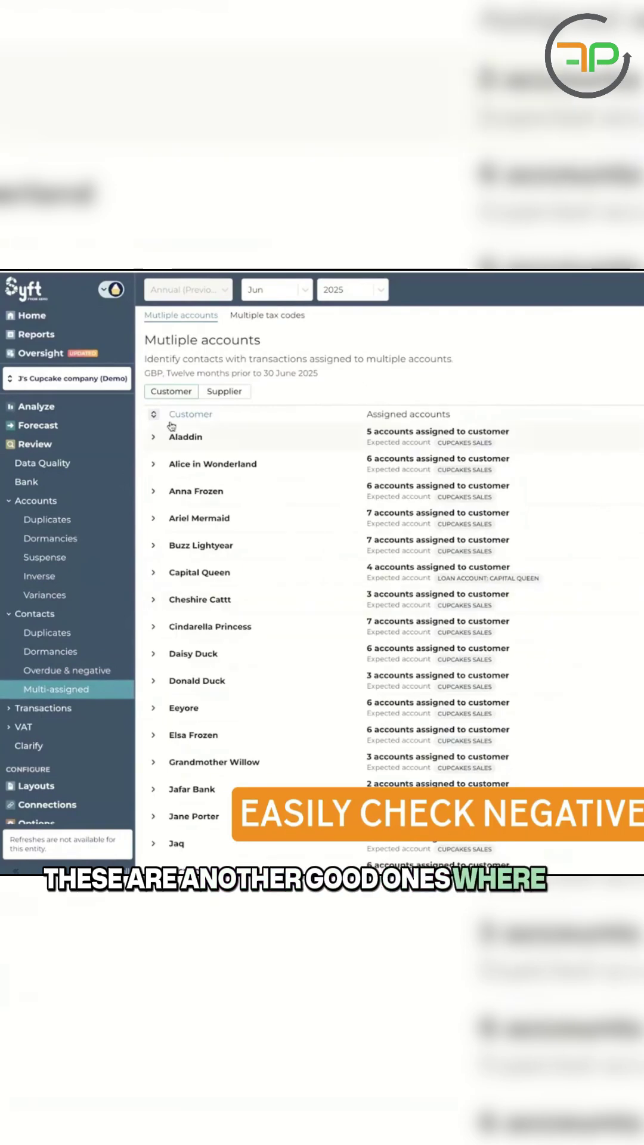
Step: Review multi-assigned suppliers, check Beast Rentals' accounts, and expand the Transactions checks
{"action": "left_click", "coordinate": [224, 390]}
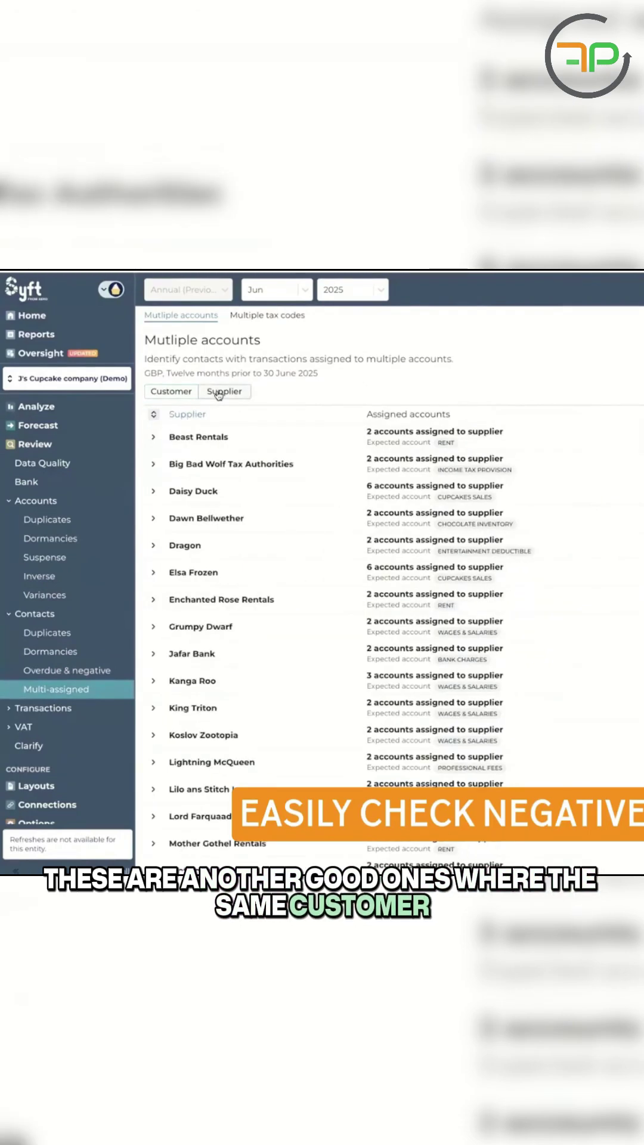
{"action": "left_click", "coordinate": [151, 439]}
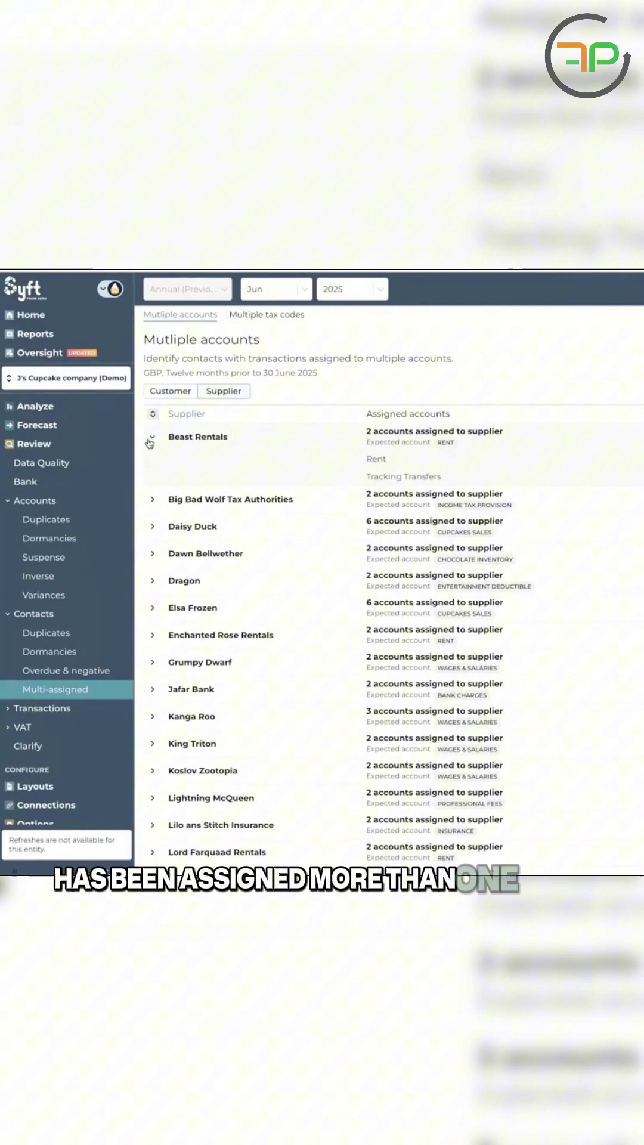
{"action": "left_click", "coordinate": [151, 439]}
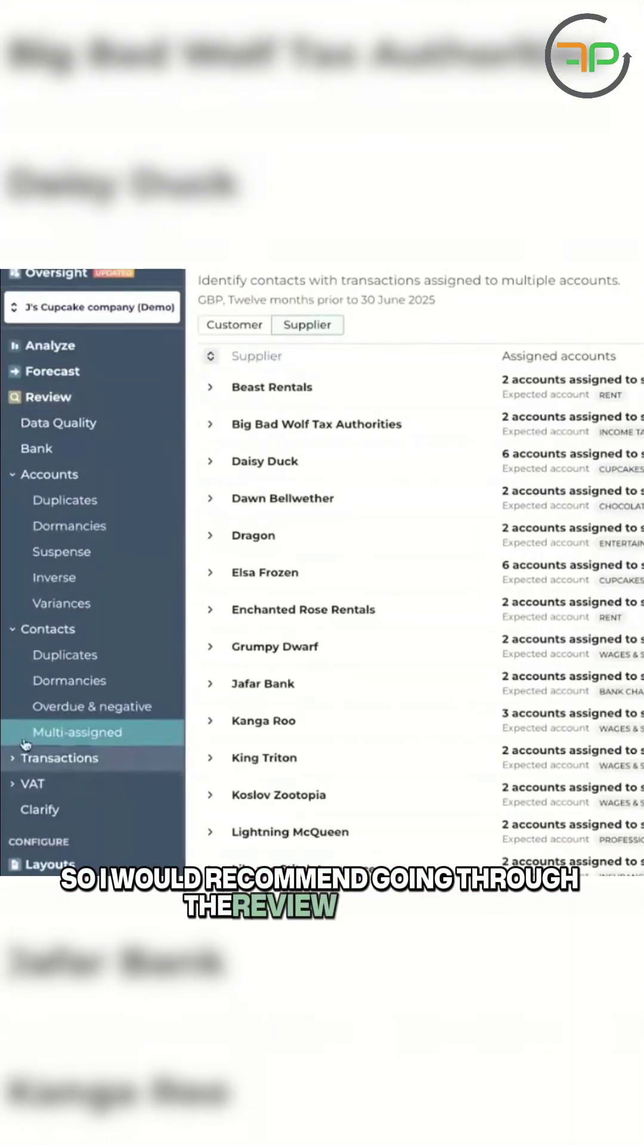
{"action": "left_click", "coordinate": [13, 757]}
{"action": "scroll", "coordinate": [108, 763], "scroll_direction": "down", "scroll_amount": 2}
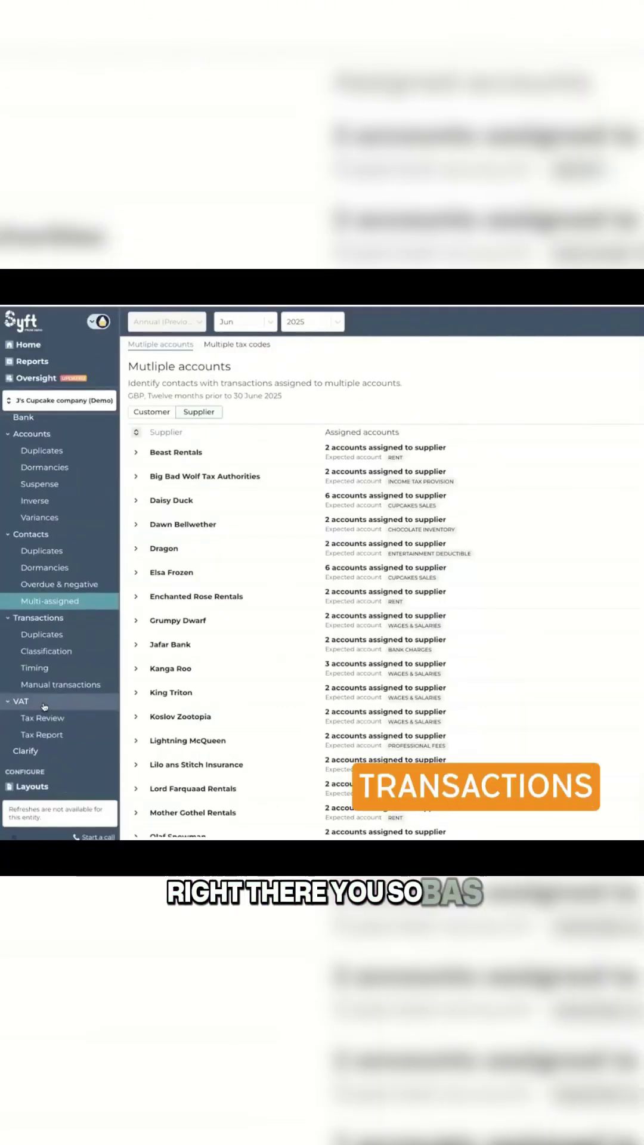
{"action": "scroll", "coordinate": [43, 707], "scroll_direction": "down", "scroll_amount": 1}
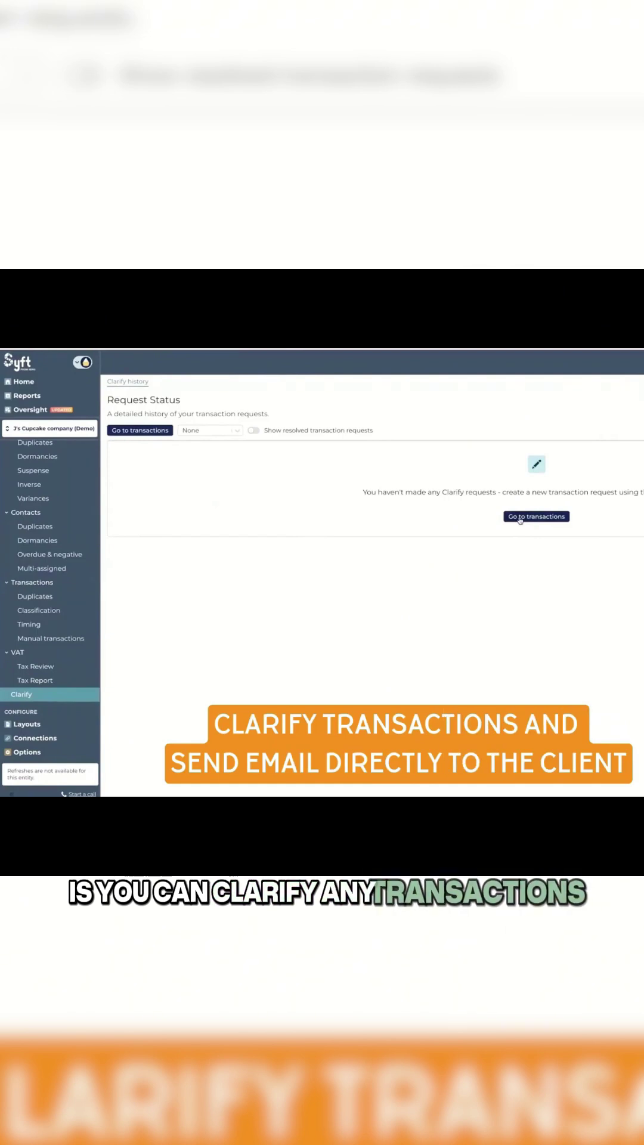
Step: Draft a Clarify allocation email for the Jafar Bank transaction, then expand Analyze > Benchmark
{"action": "left_click", "coordinate": [520, 518]}
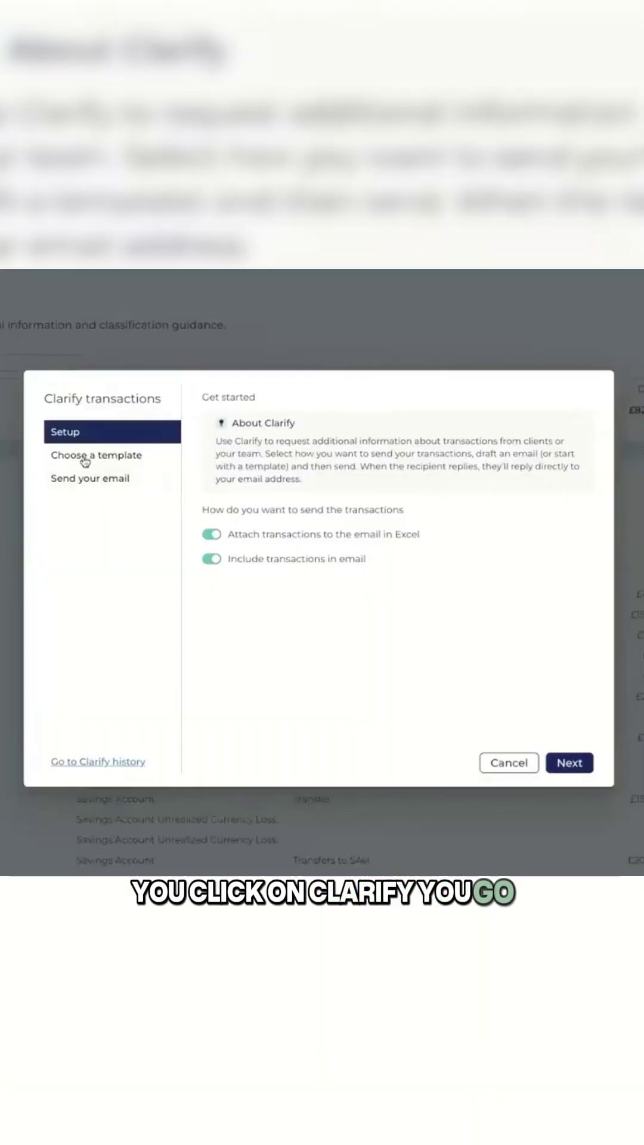
{"action": "left_click", "coordinate": [563, 760]}
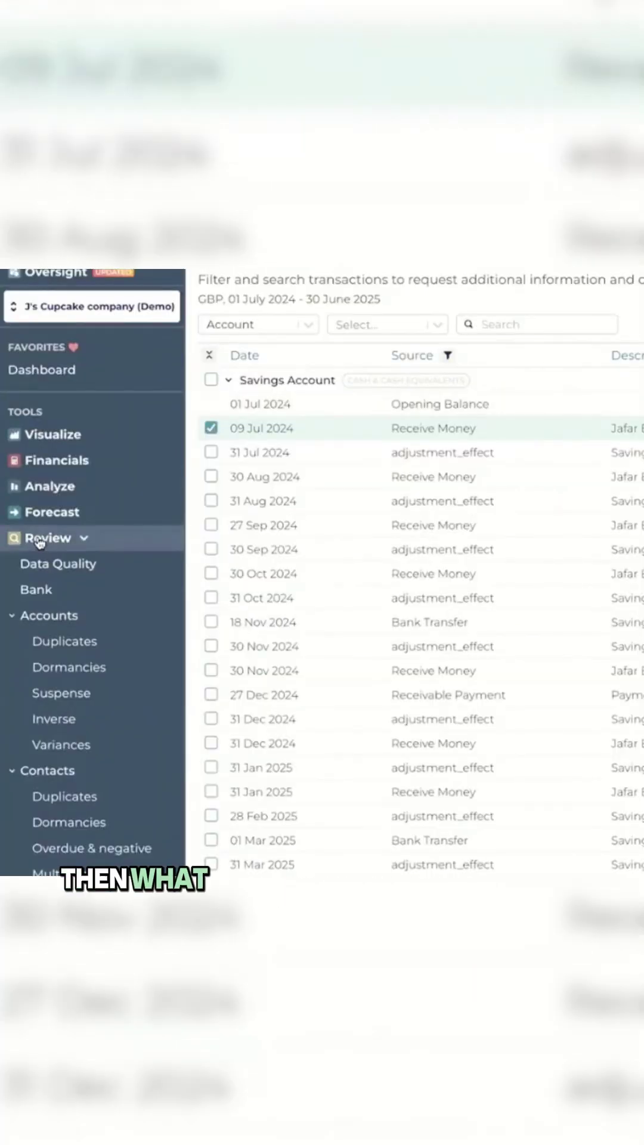
{"action": "left_click", "coordinate": [40, 539]}
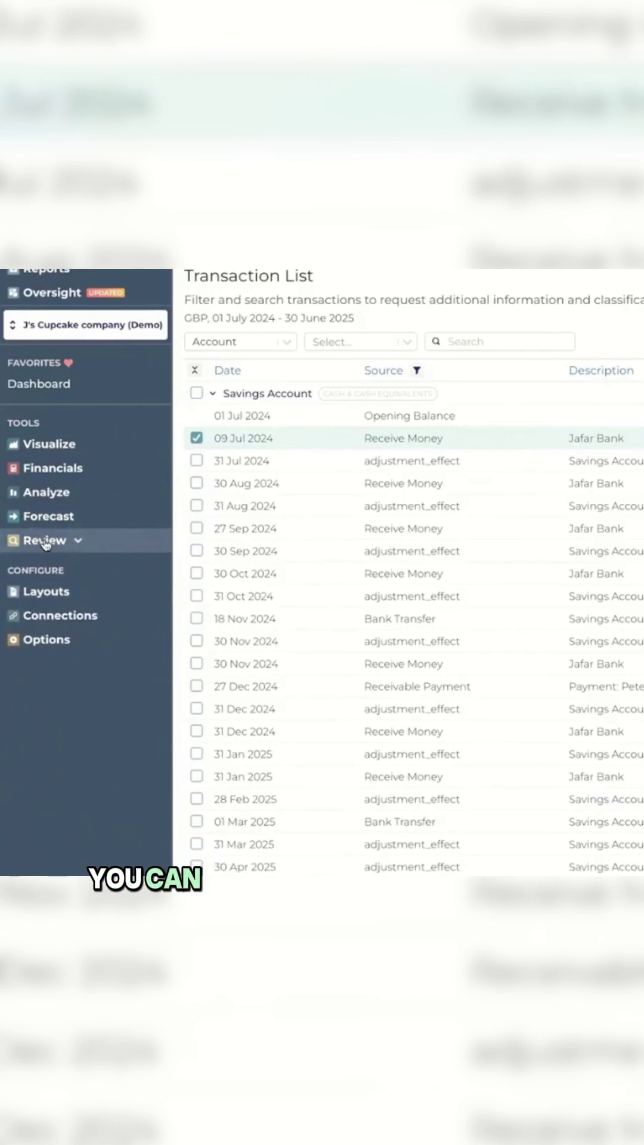
{"action": "left_click", "coordinate": [45, 492]}
{"action": "left_click", "coordinate": [54, 588]}
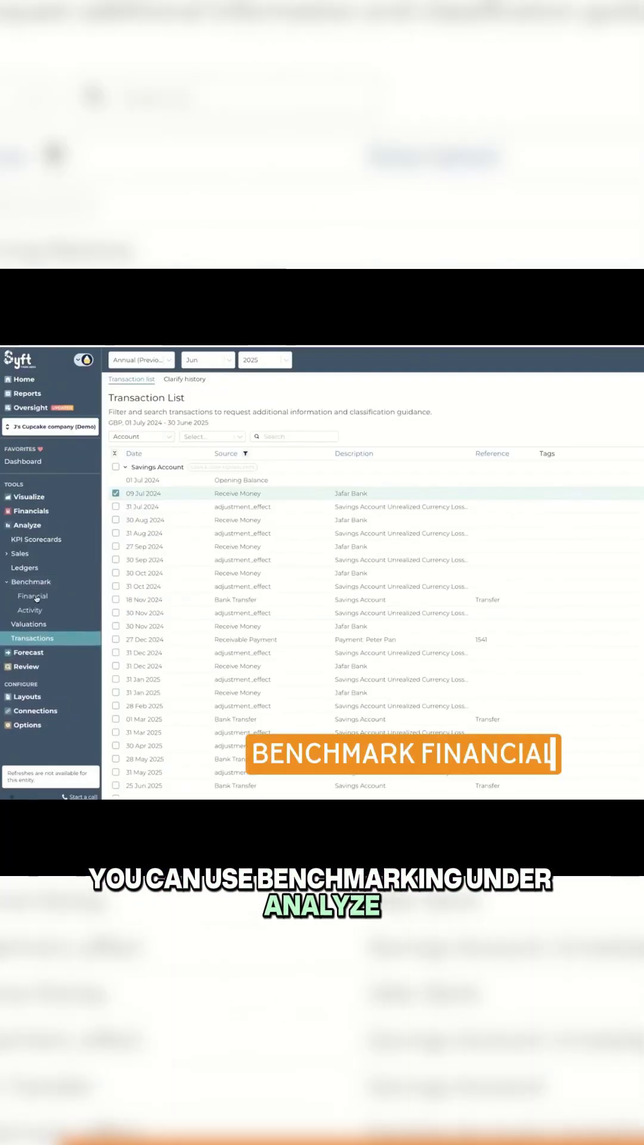
Step: Open the Analyze > Benchmark > Financial report against broad-industry peers
{"action": "left_click", "coordinate": [35, 596]}
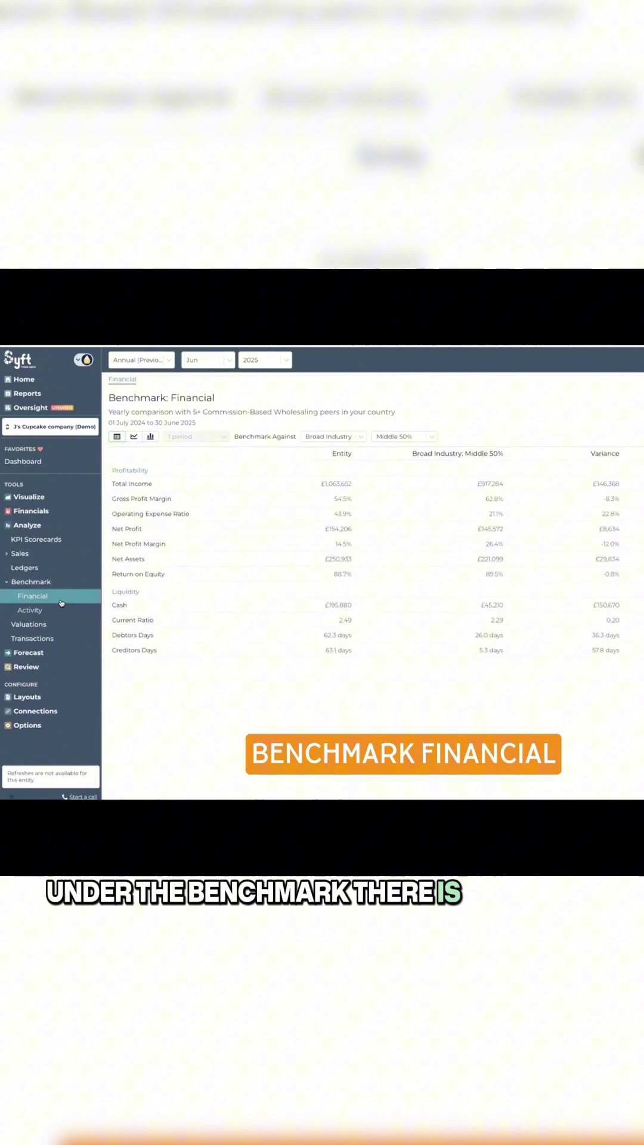